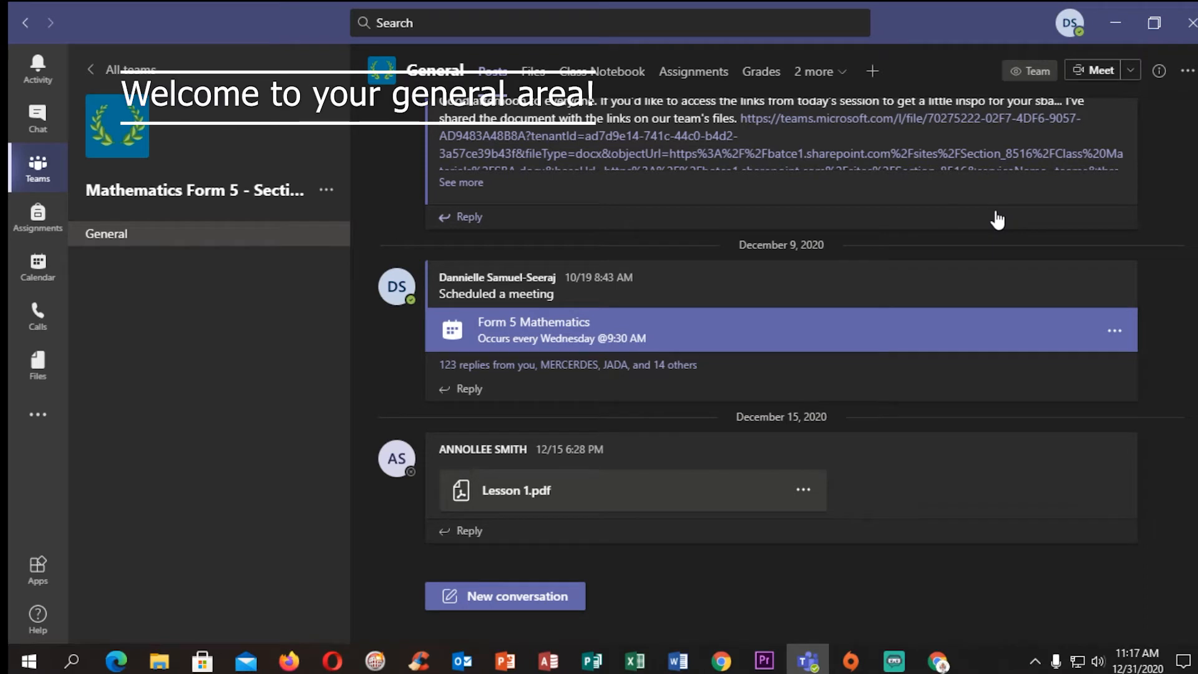
Open the team's Class Notebook and add a section named "Group 2" to its Collaboration Space
click(592, 74)
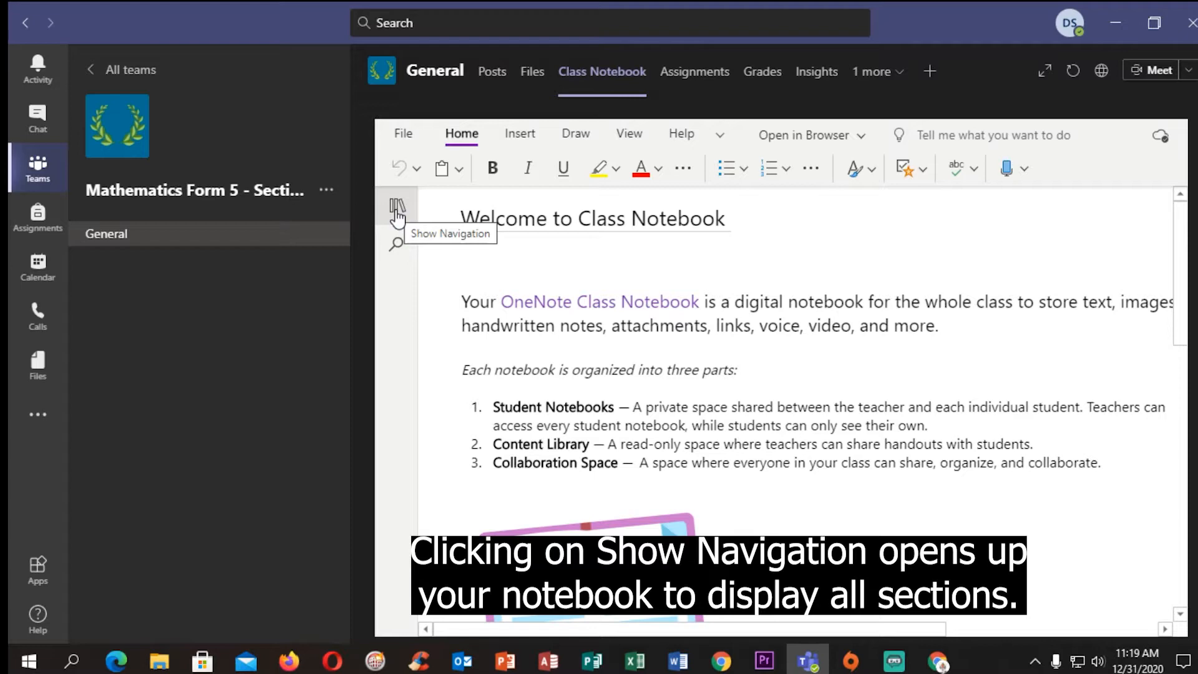
click(397, 209)
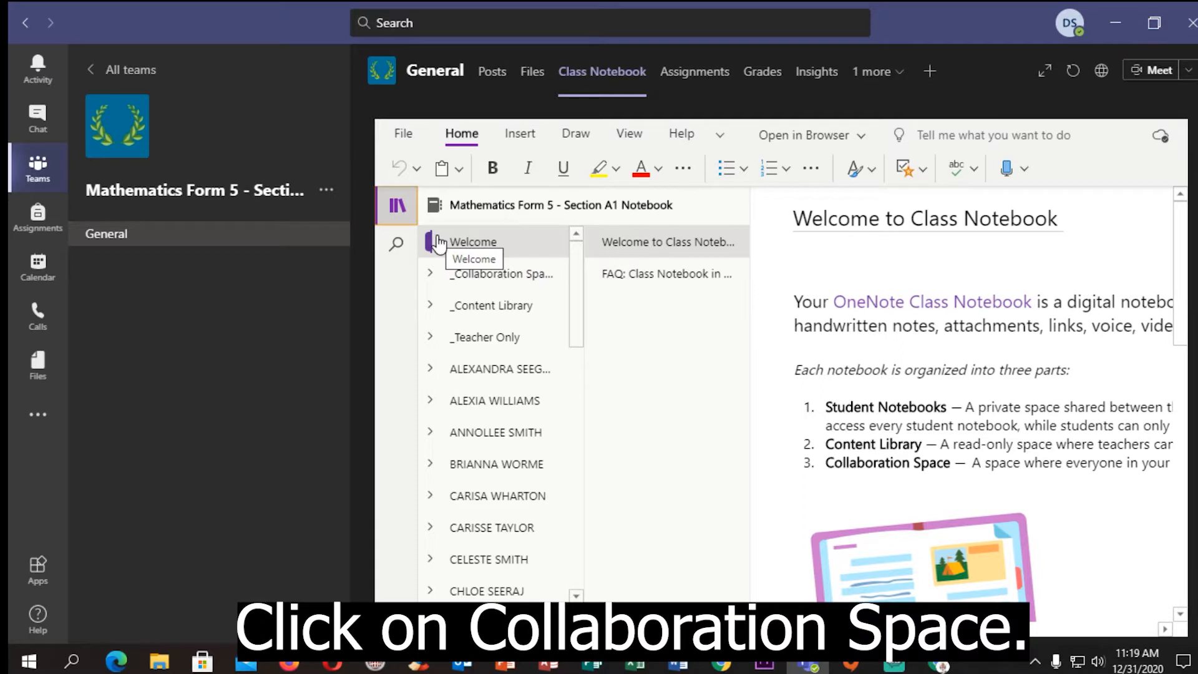
click(481, 278)
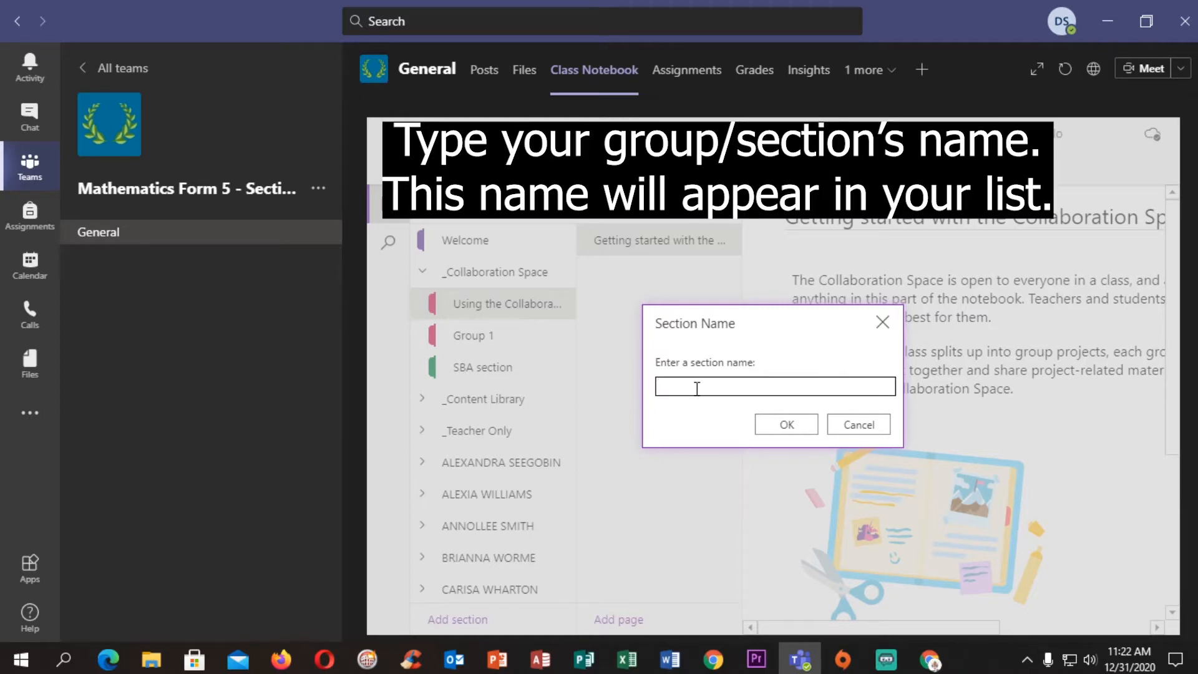
text(Group 2)
click(793, 427)
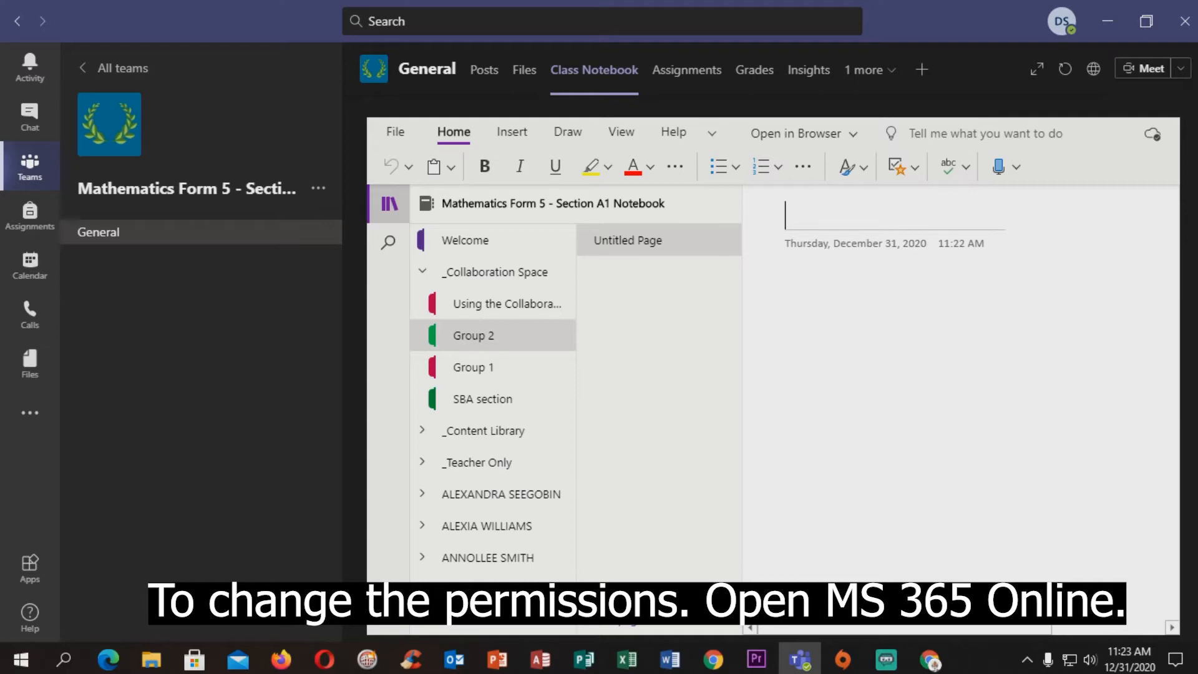
Switch to Office 365 in the browser and open the Class Notebook app from the full list of apps
click(931, 660)
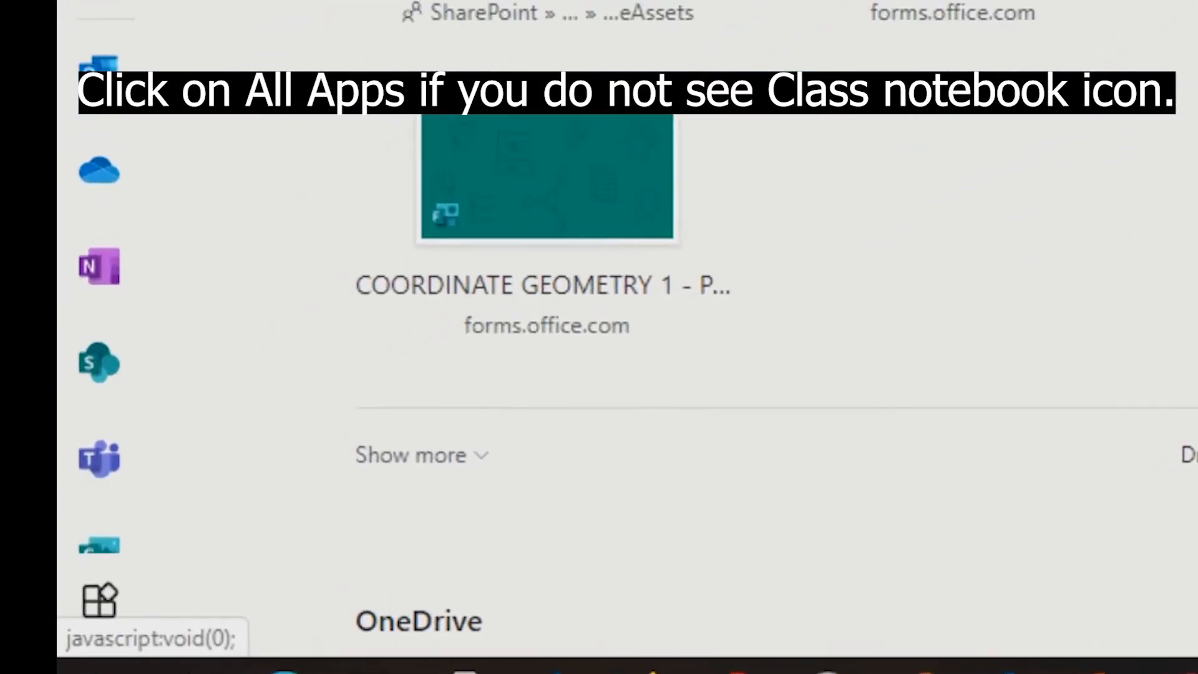
scroll(736, 350, up, 3)
scroll(736, 350, down, 1)
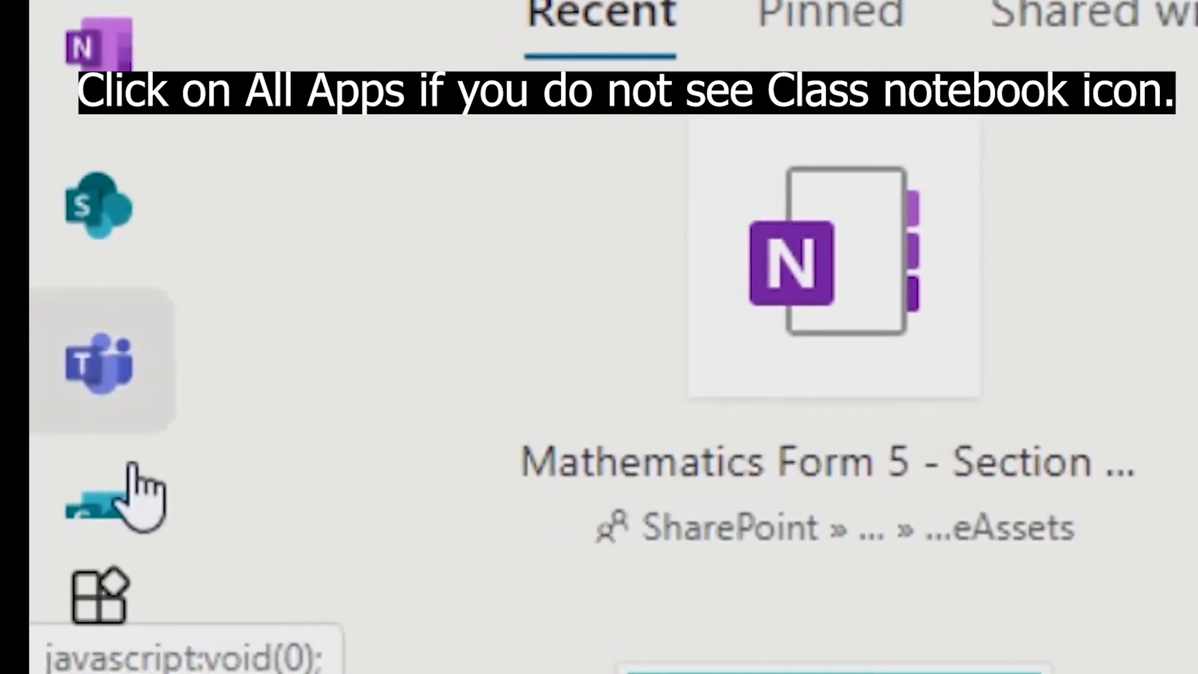
click(99, 596)
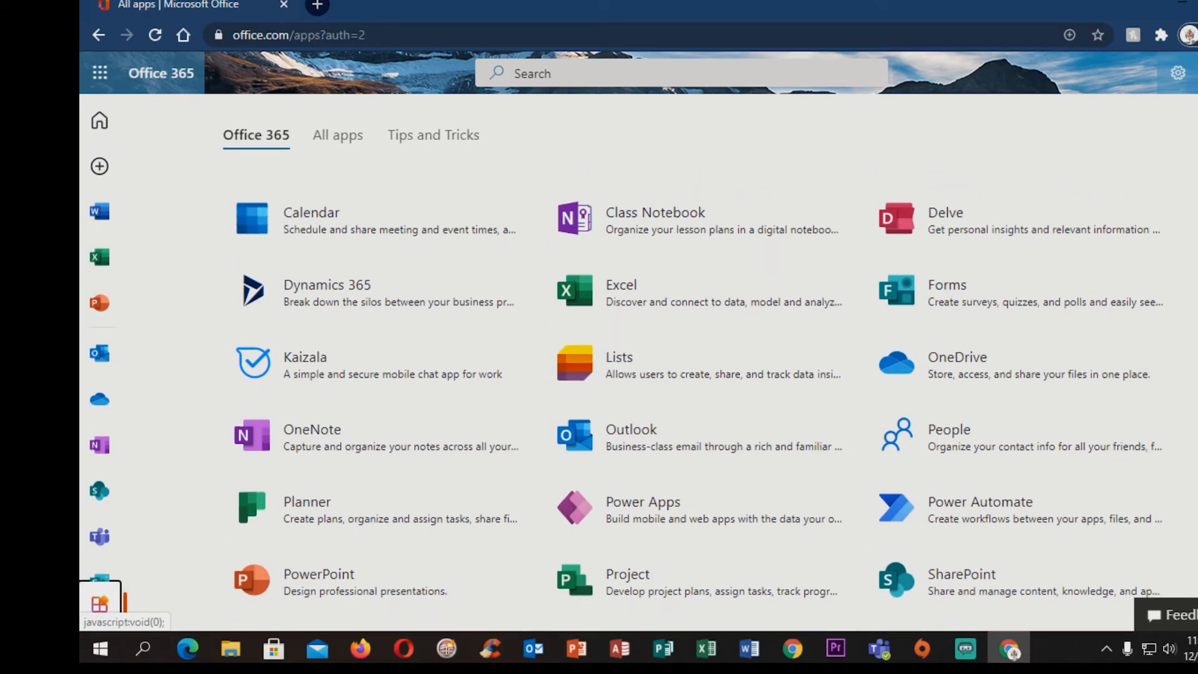
click(587, 230)
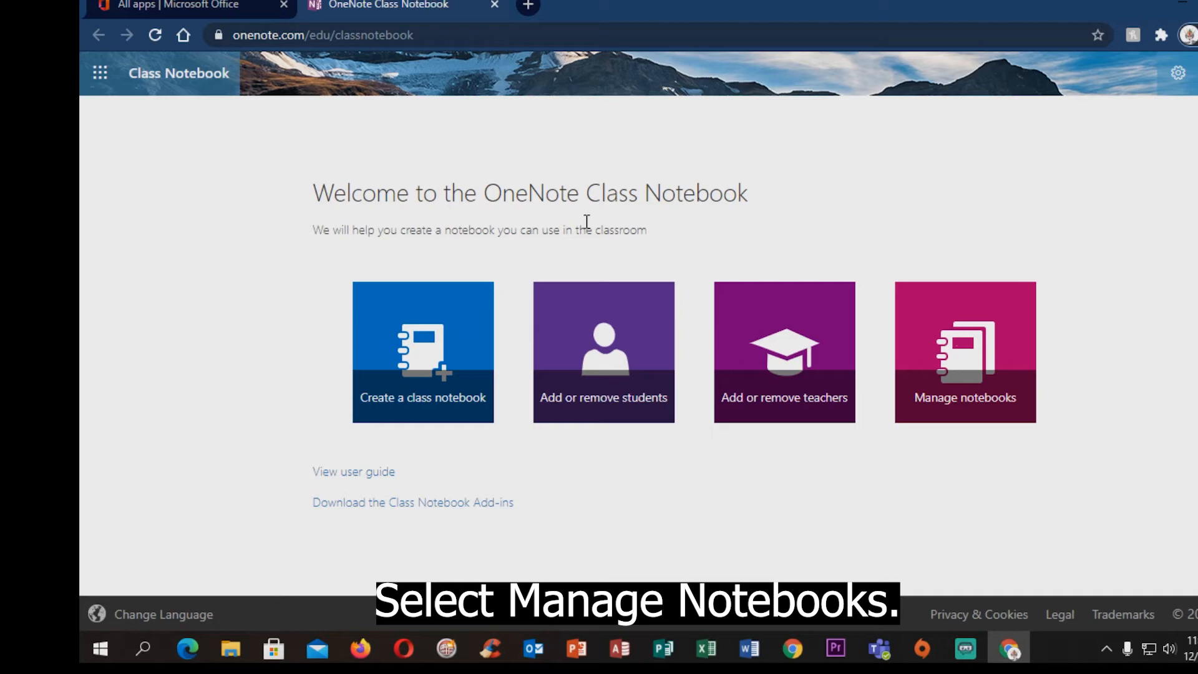
Open the Collaboration Space permissions of the Mathematics Form 5 - Section A1 Notebook for editing the Group 2 section
click(1003, 337)
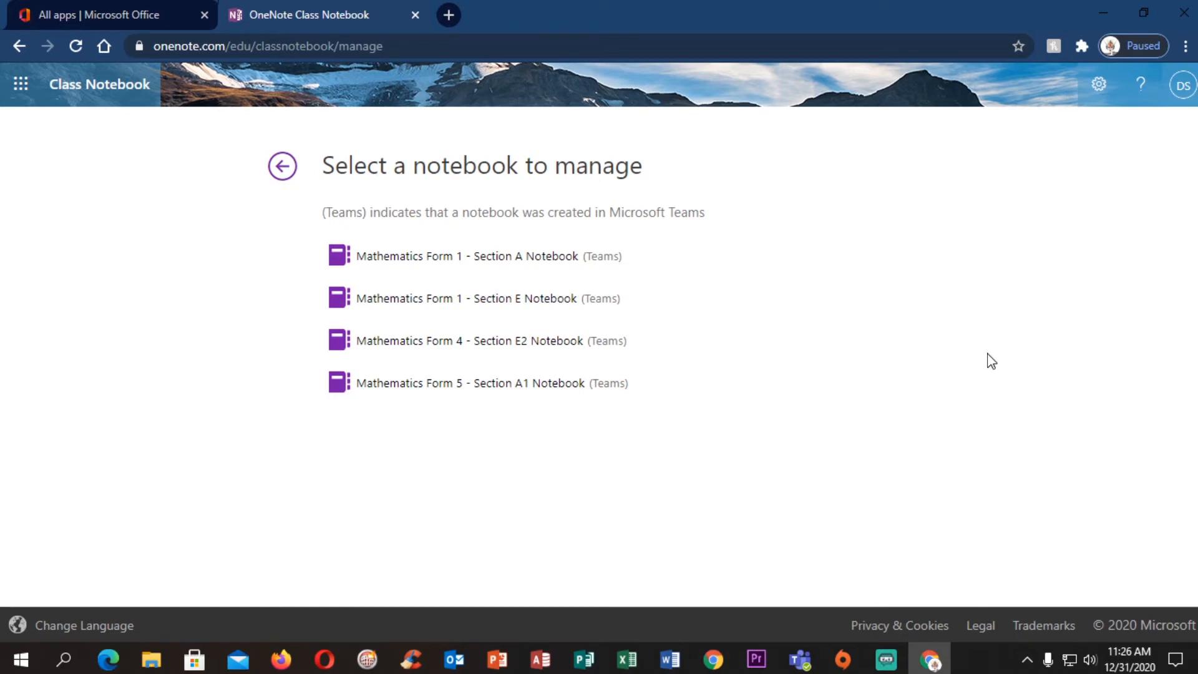
click(376, 384)
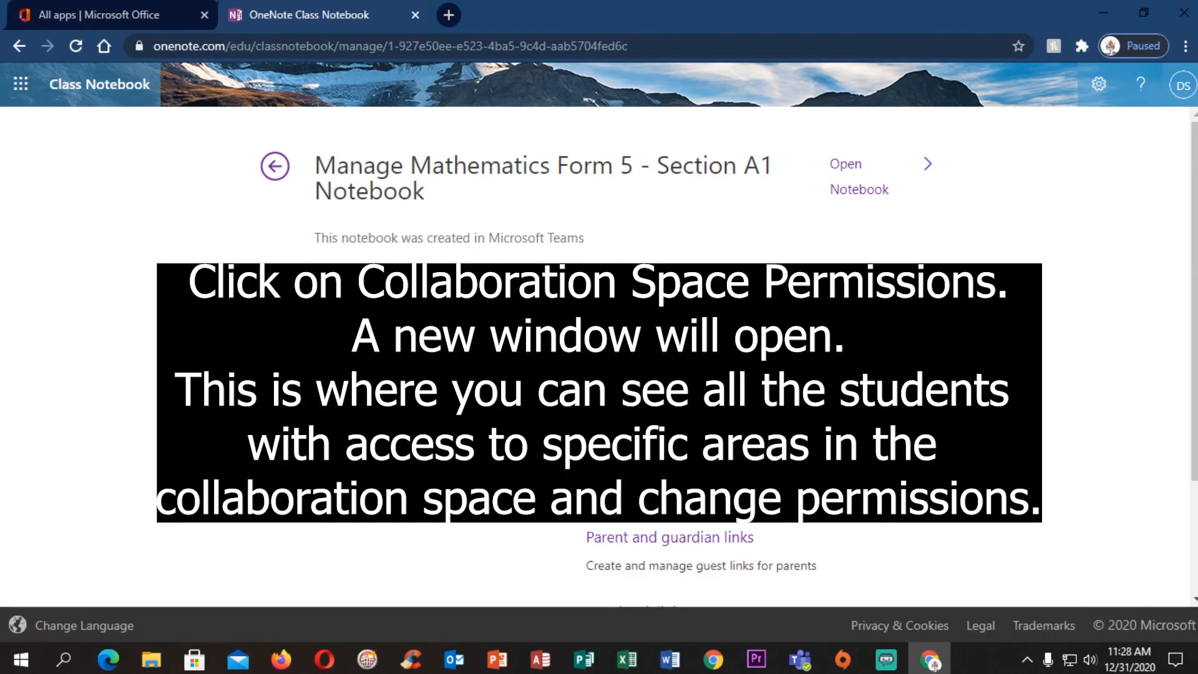
click(673, 447)
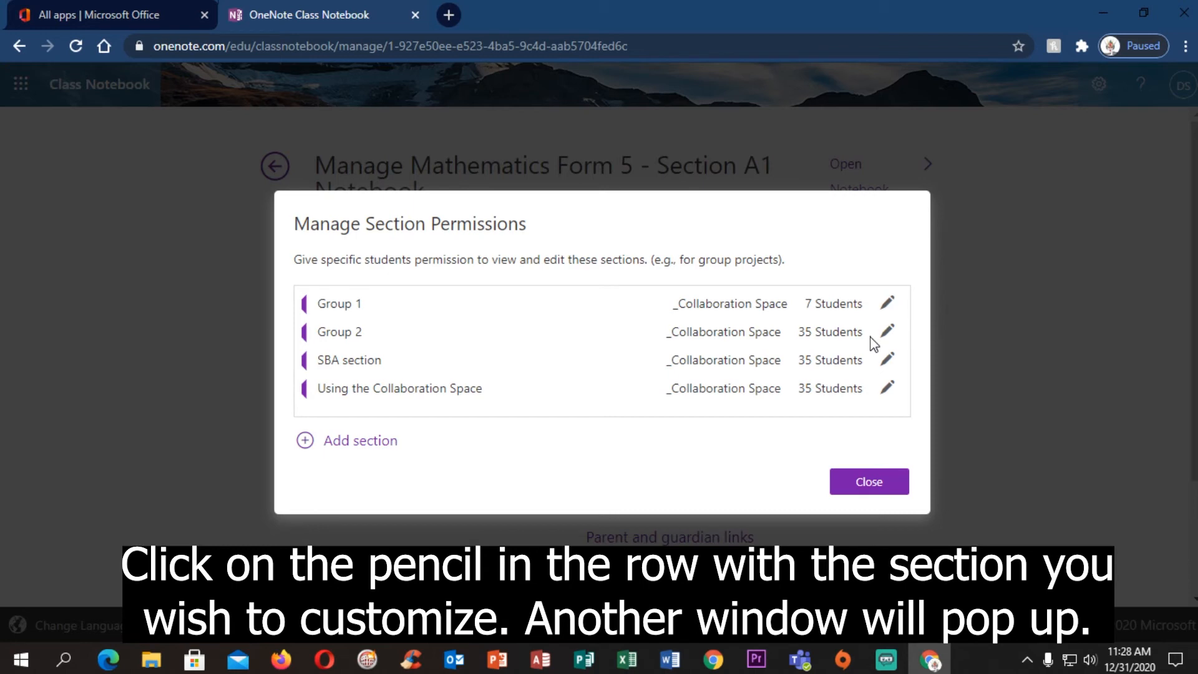
click(887, 334)
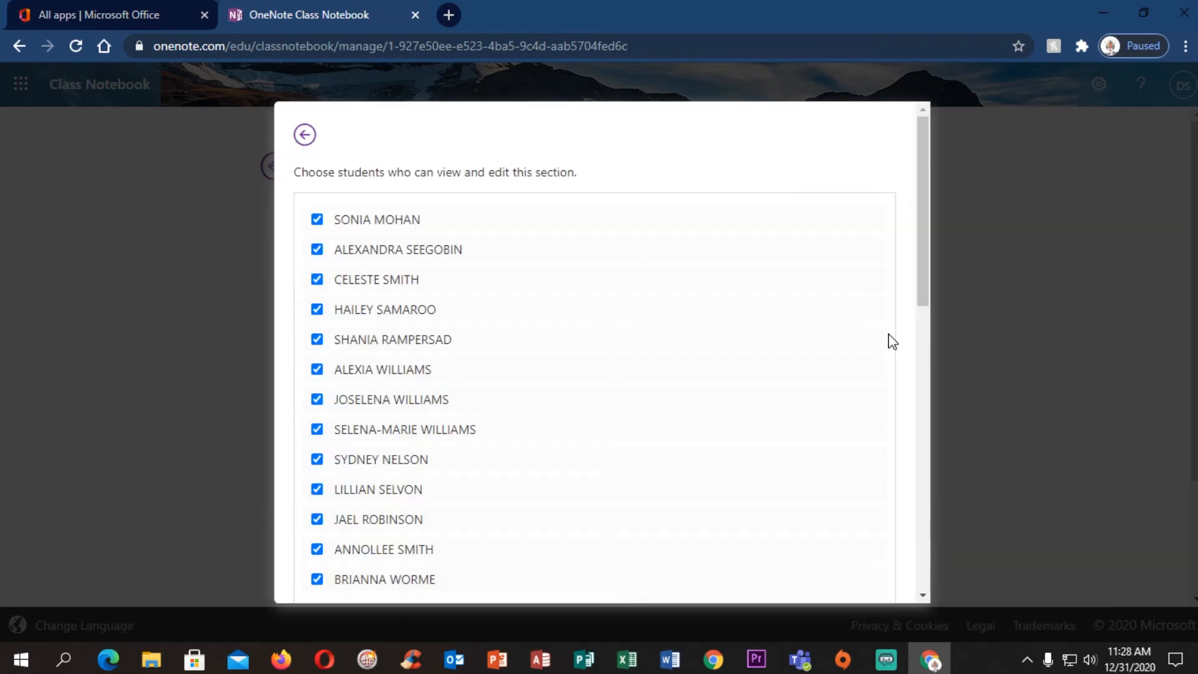
Remove Group 2 access from the first 13 listed students, except the second, seventh and twelfth
mouse_move(921, 188)
mouse_down()
mouse_move(946, 223)
mouse_move(926, 197)
mouse_up()
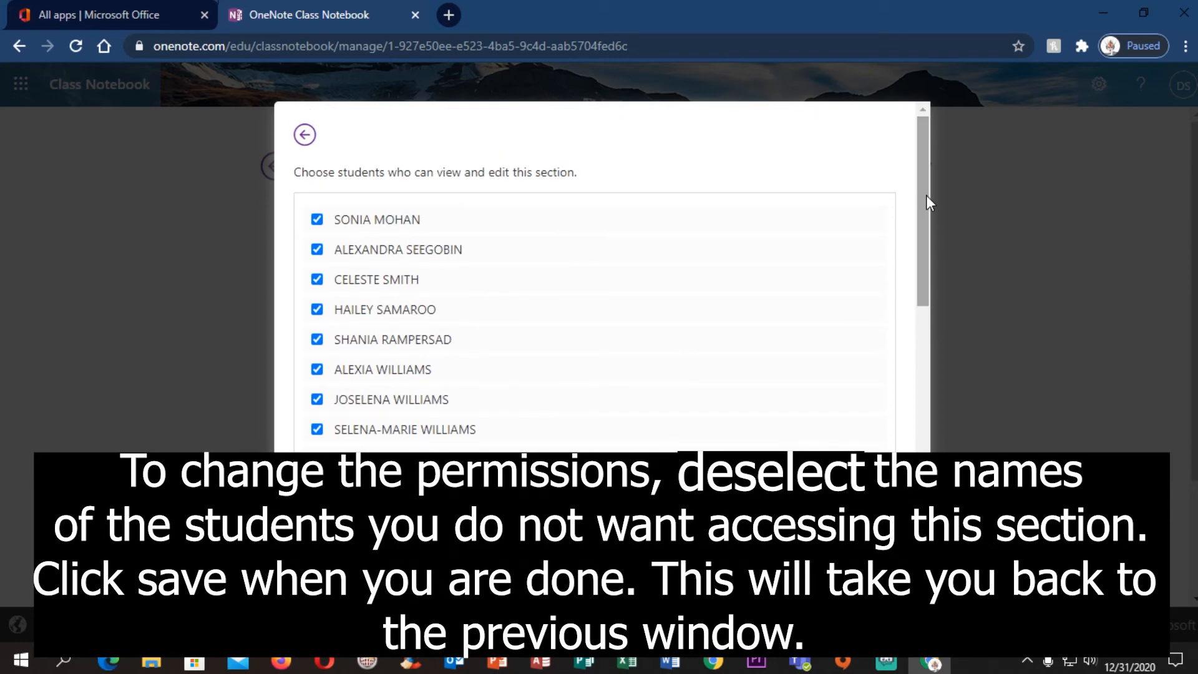
click(317, 219)
click(317, 279)
click(317, 309)
click(317, 339)
click(317, 399)
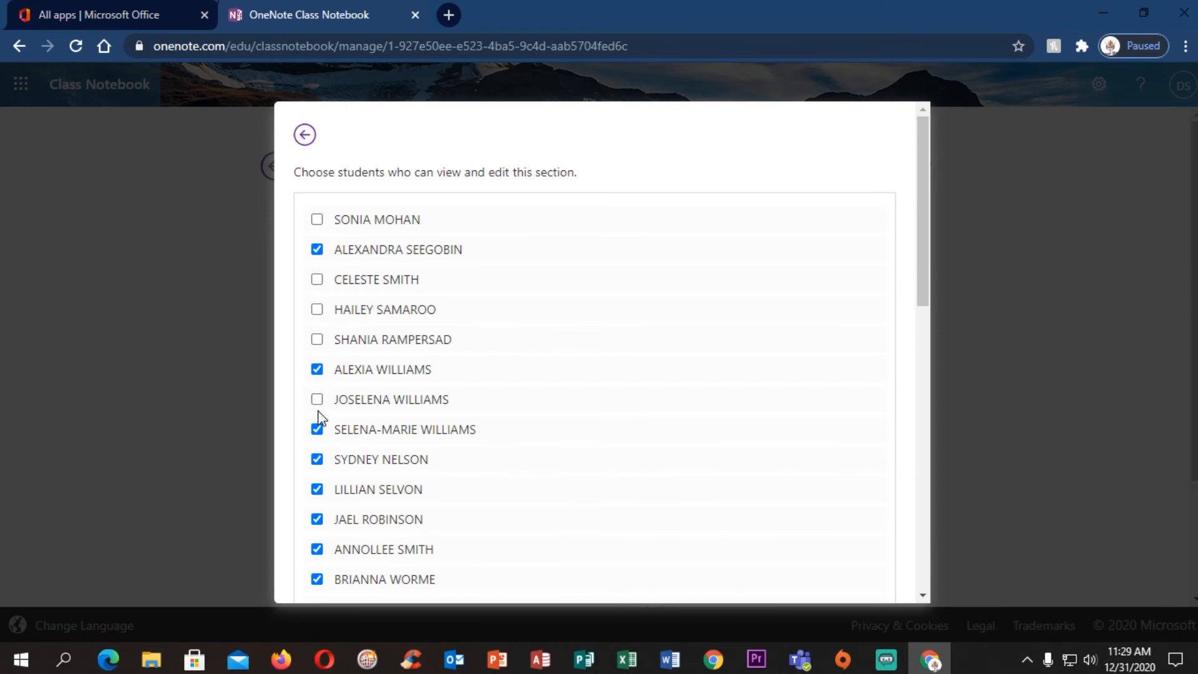
click(317, 369)
click(317, 398)
click(317, 429)
click(317, 458)
click(317, 489)
click(317, 518)
click(317, 578)
Remove Group 2 access from the 14th to 25th listed students, except the 17th and 22nd
scroll(318, 562, down, 5)
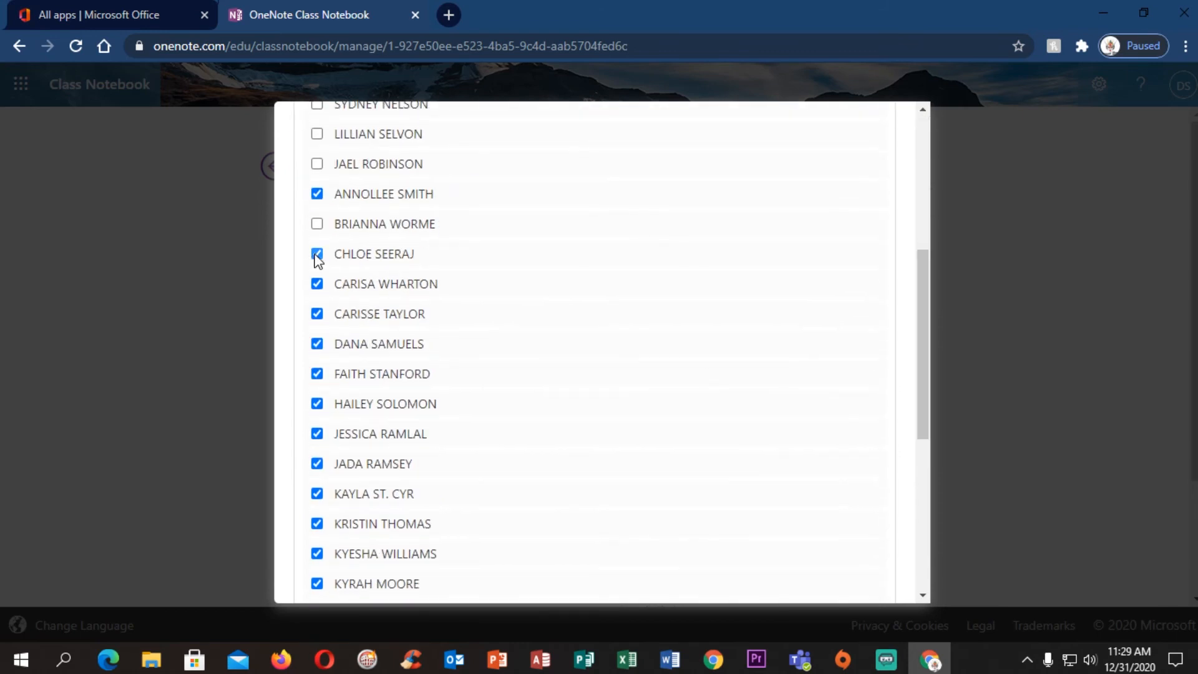
click(317, 254)
click(317, 284)
click(317, 314)
click(317, 374)
click(317, 404)
click(317, 434)
click(317, 463)
click(317, 524)
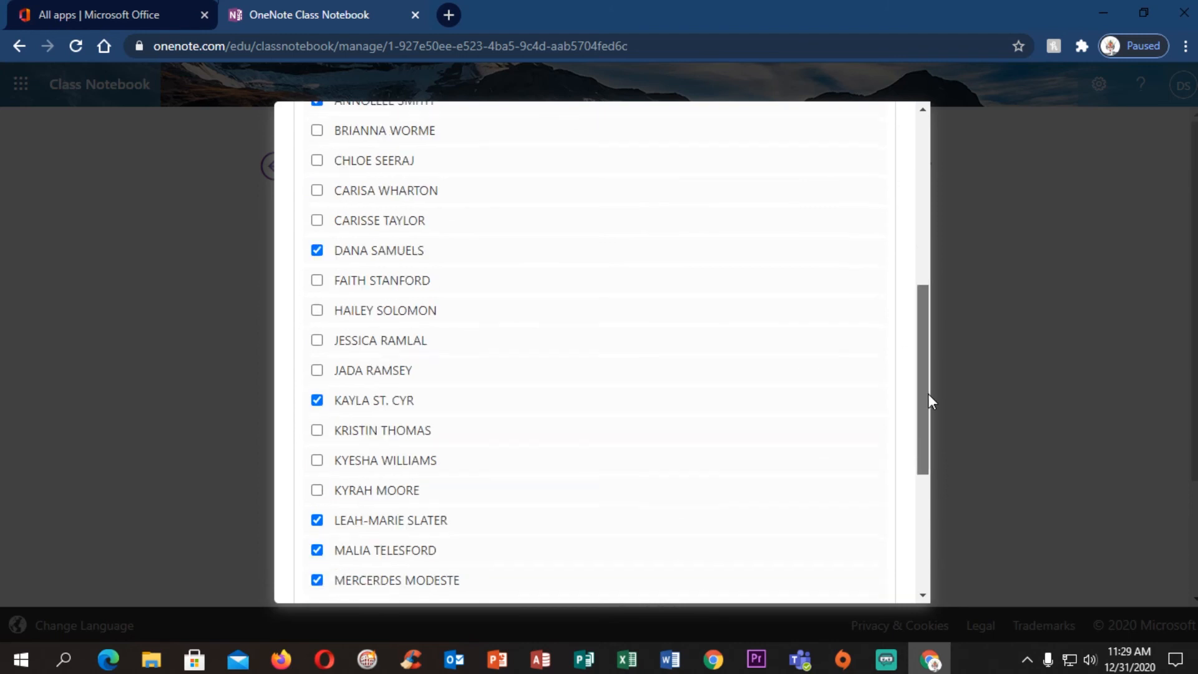
Remove Group 2 access from the last ten listed students, except the 27th and 32nd, and save the permissions
drag(928, 395, 928, 468)
click(317, 326)
click(317, 386)
click(317, 417)
click(317, 447)
click(317, 476)
click(317, 536)
click(317, 566)
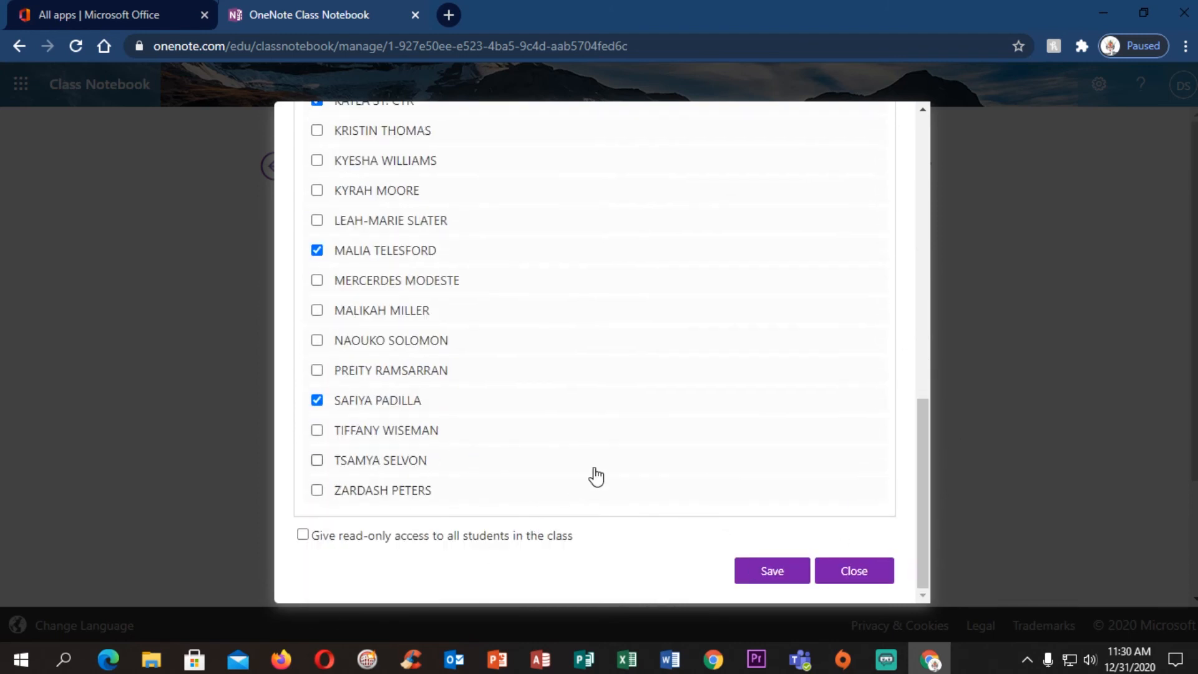
click(772, 571)
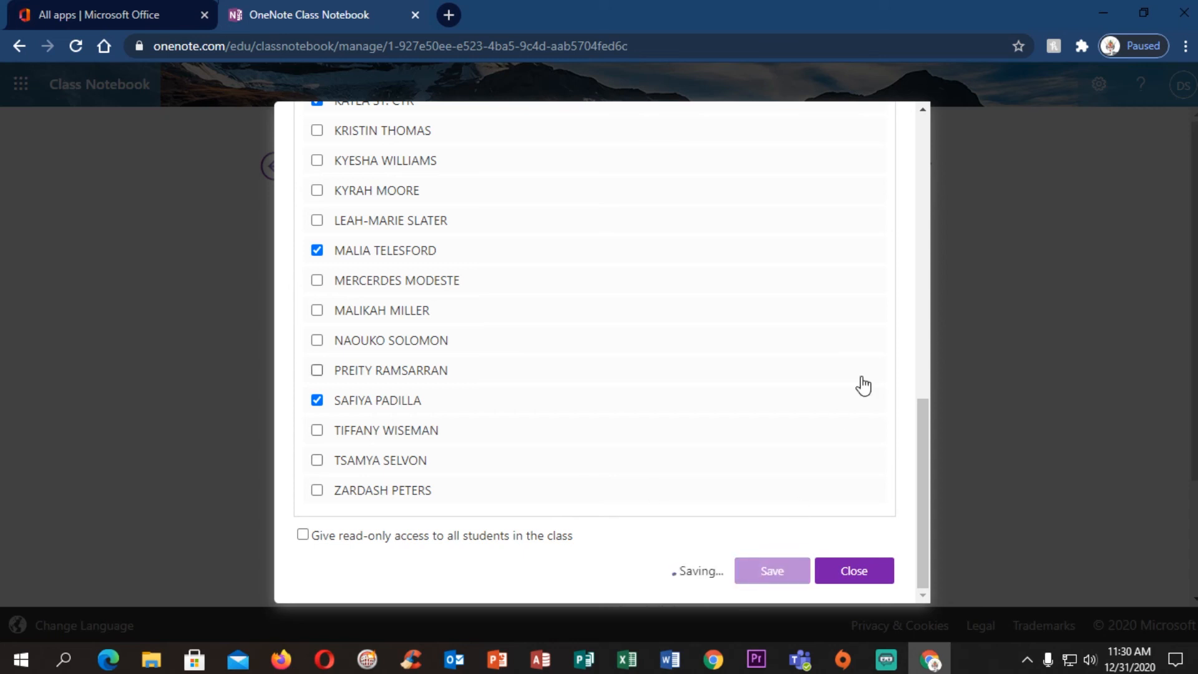
click(857, 573)
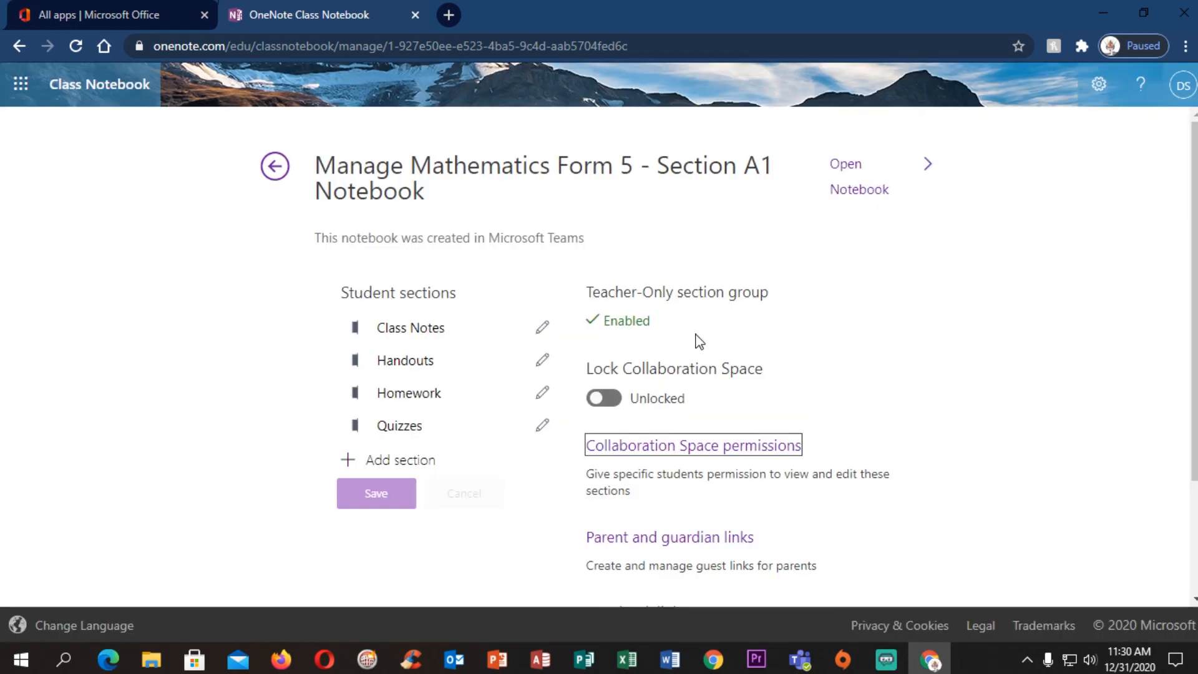
Reopen the Collaboration Space permissions and review which students have access to Group 2
click(727, 446)
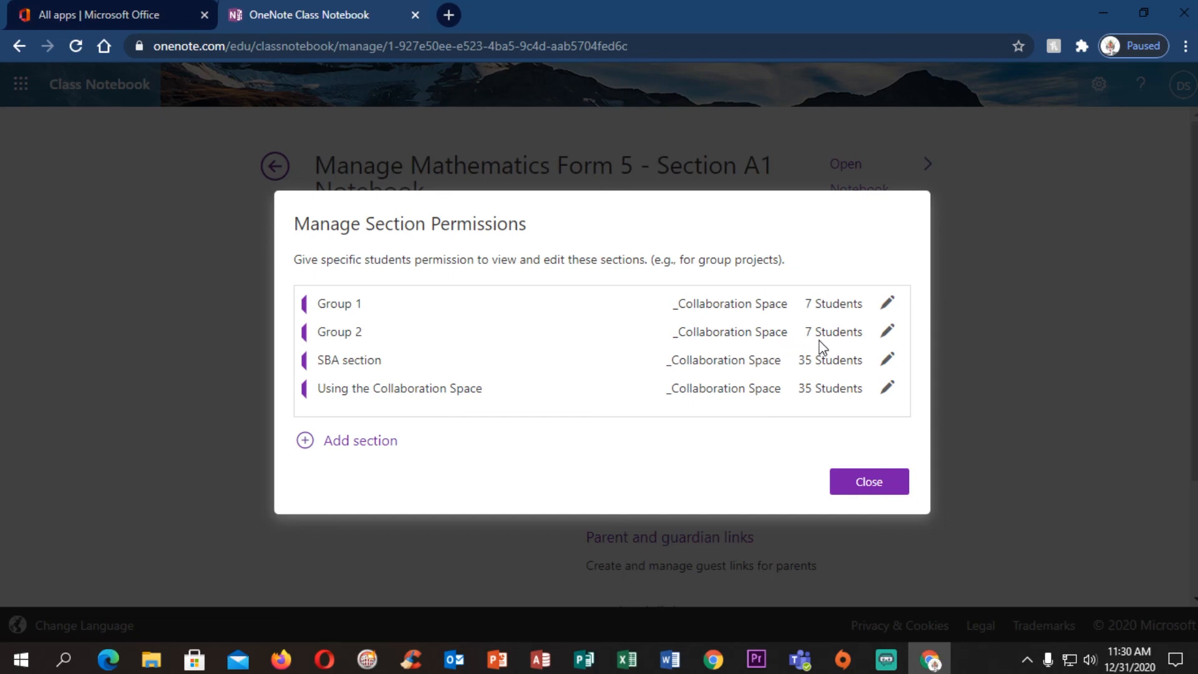
click(889, 333)
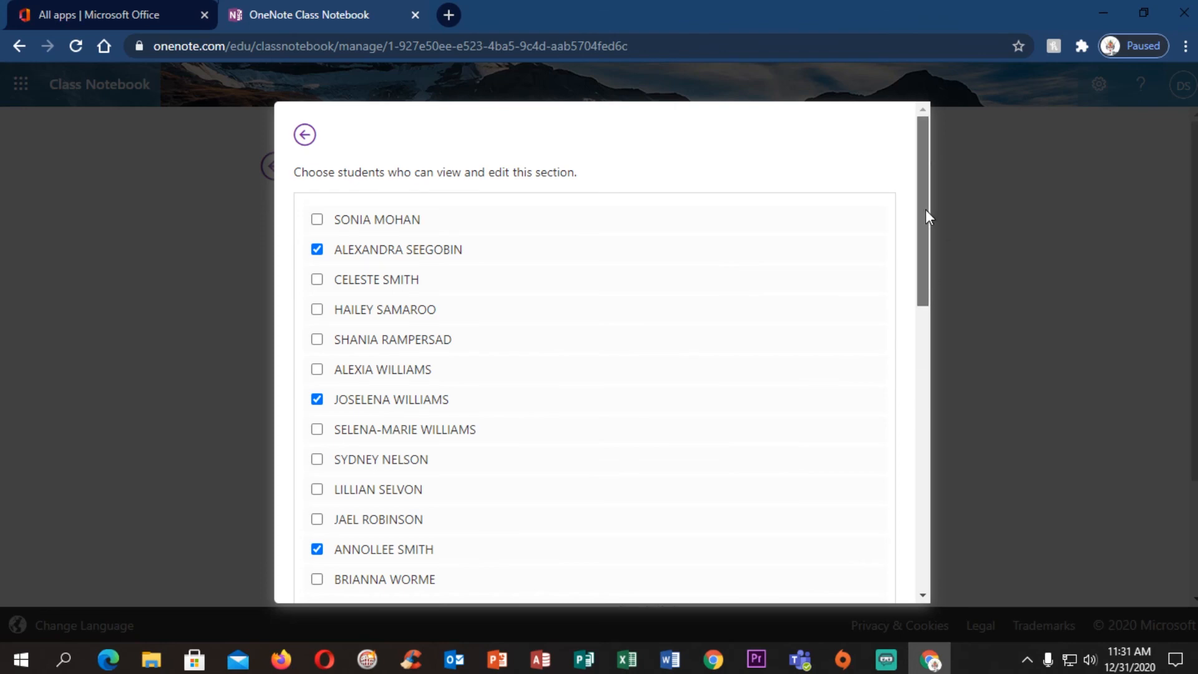
drag(926, 209, 963, 531)
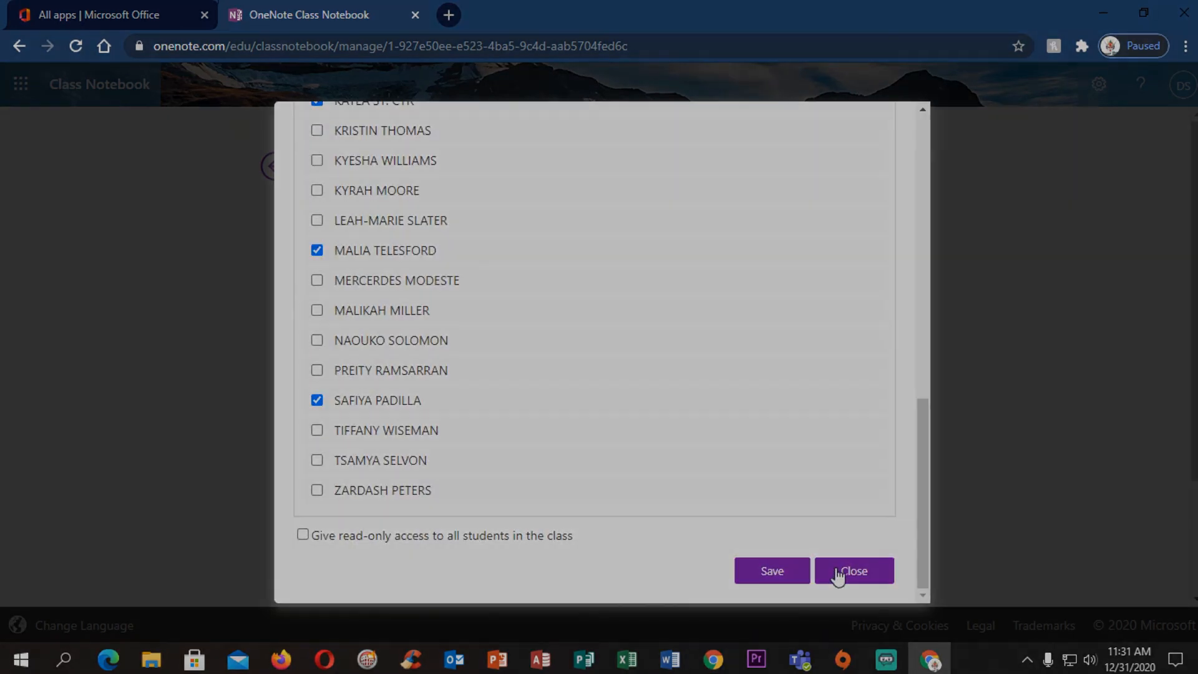
click(838, 572)
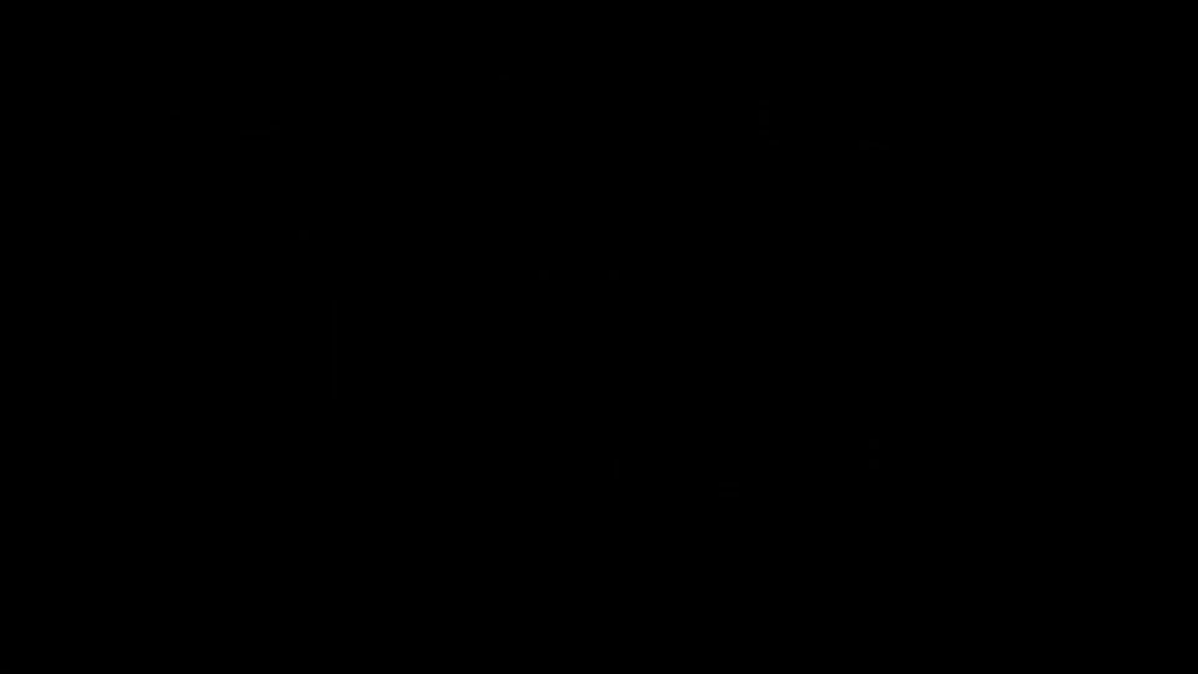